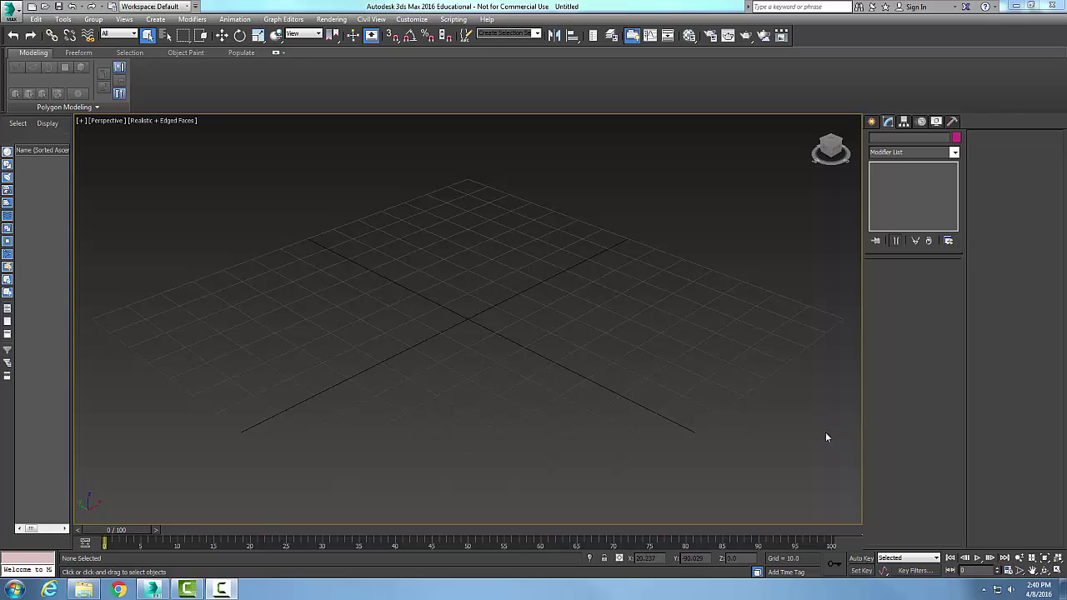
Create Cylinder001 at the grid centre with radius 18.094 and height 42.82, then deselect it
click(872, 122)
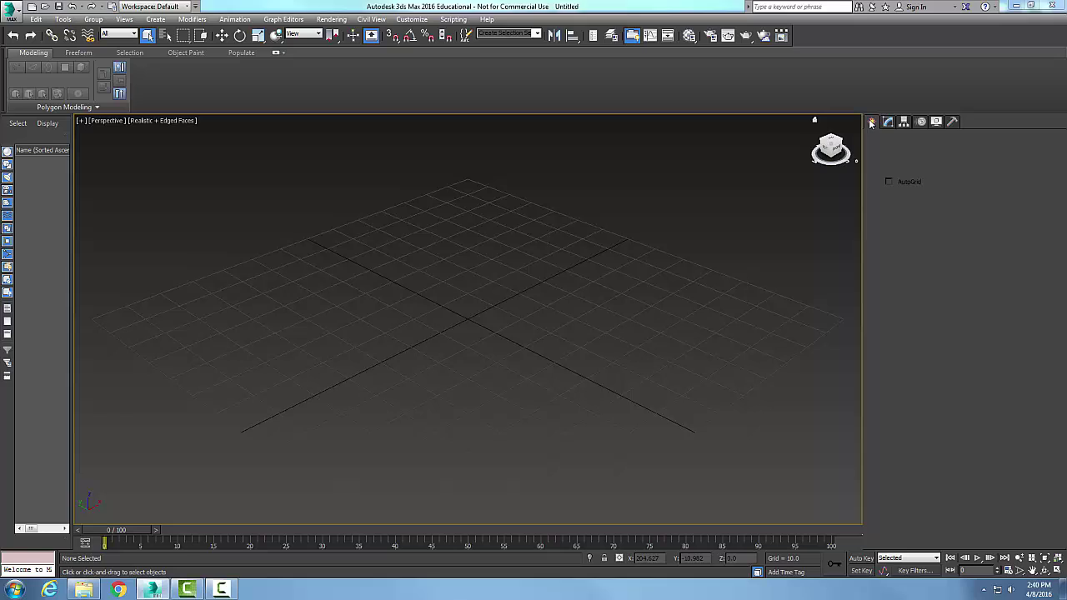
click(892, 216)
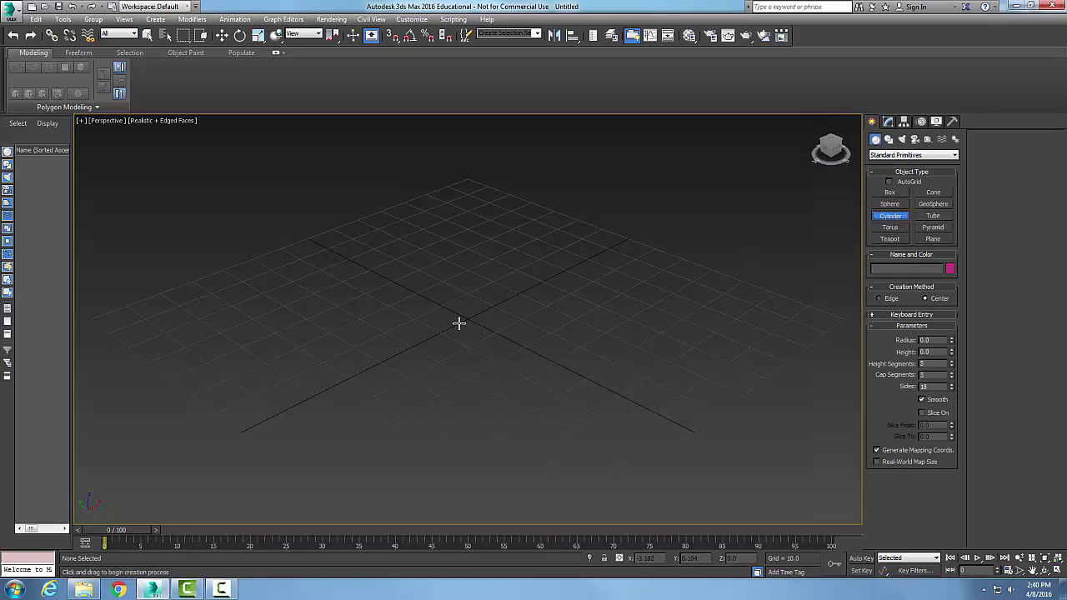
drag(460, 322, 512, 348)
click(510, 300)
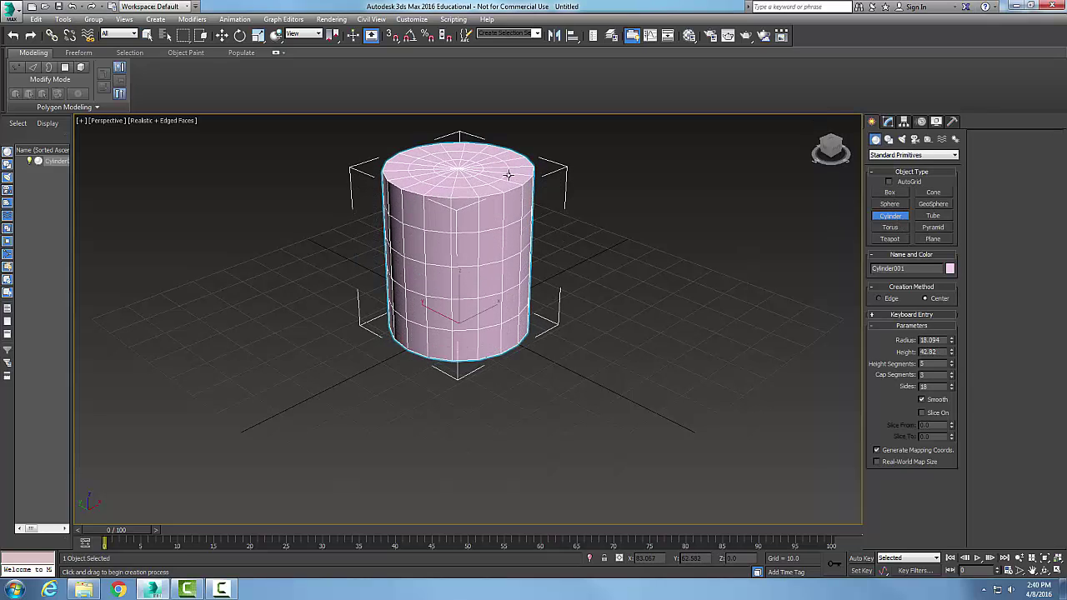
click(508, 173)
right_click(636, 352)
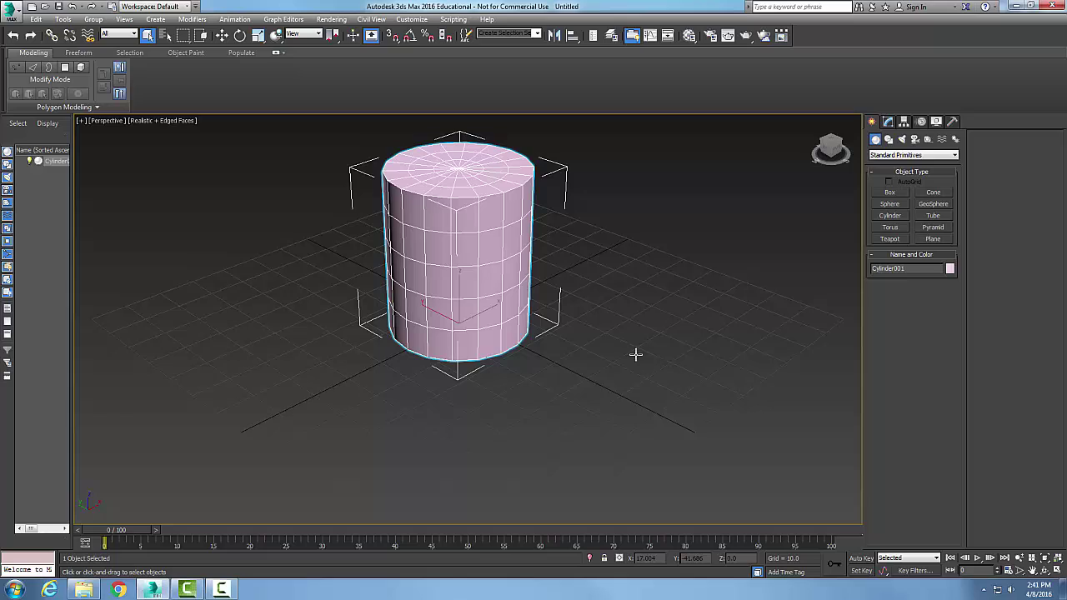
click(636, 365)
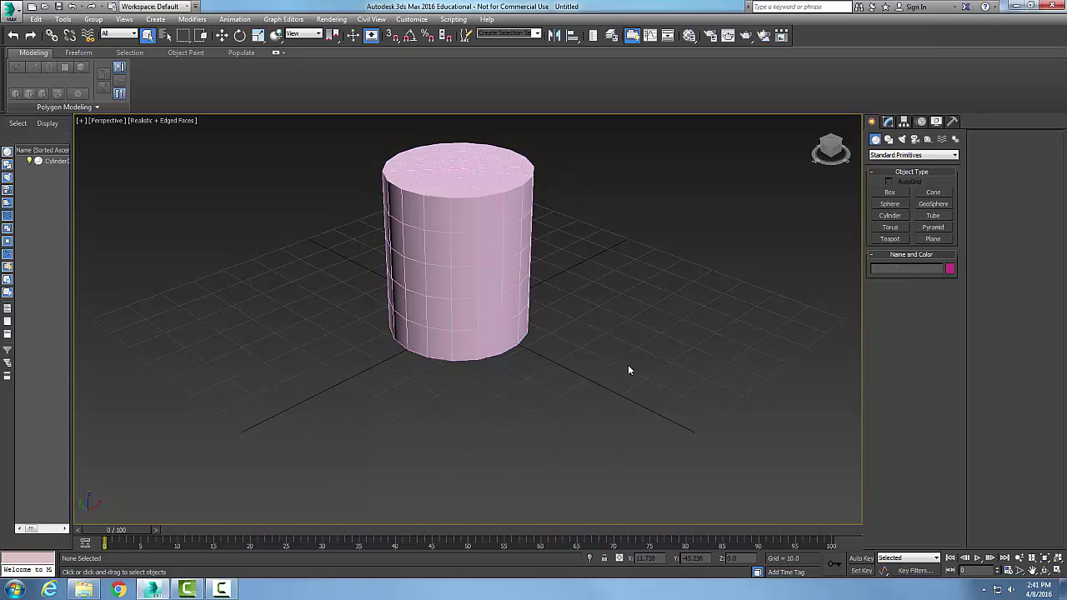
Convert the cylinder to an Editable Mesh and reselect it
click(495, 300)
right_click(495, 301)
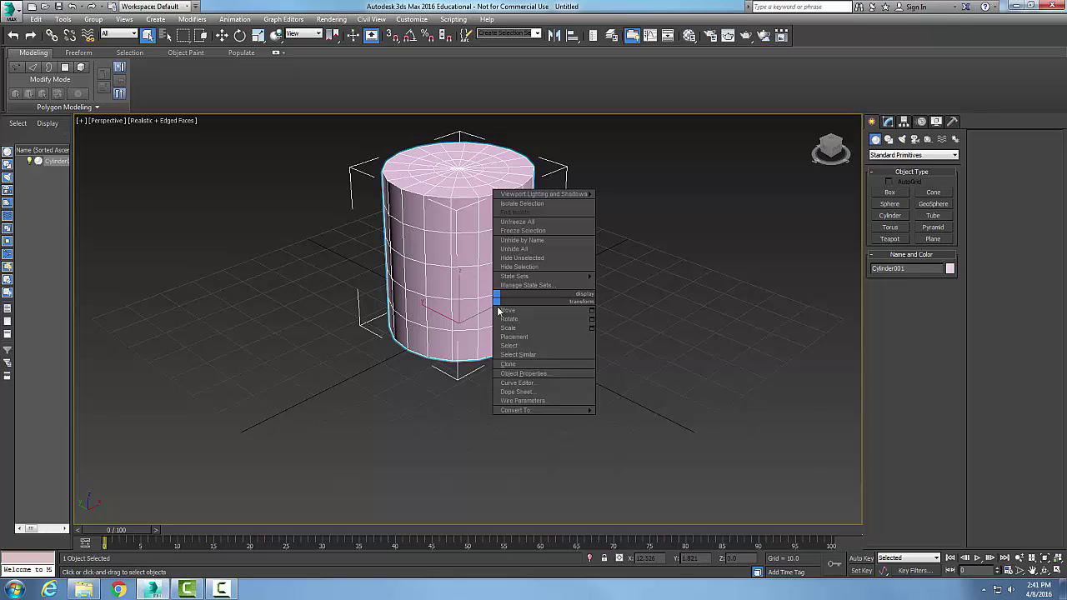
mouse_move(532, 409)
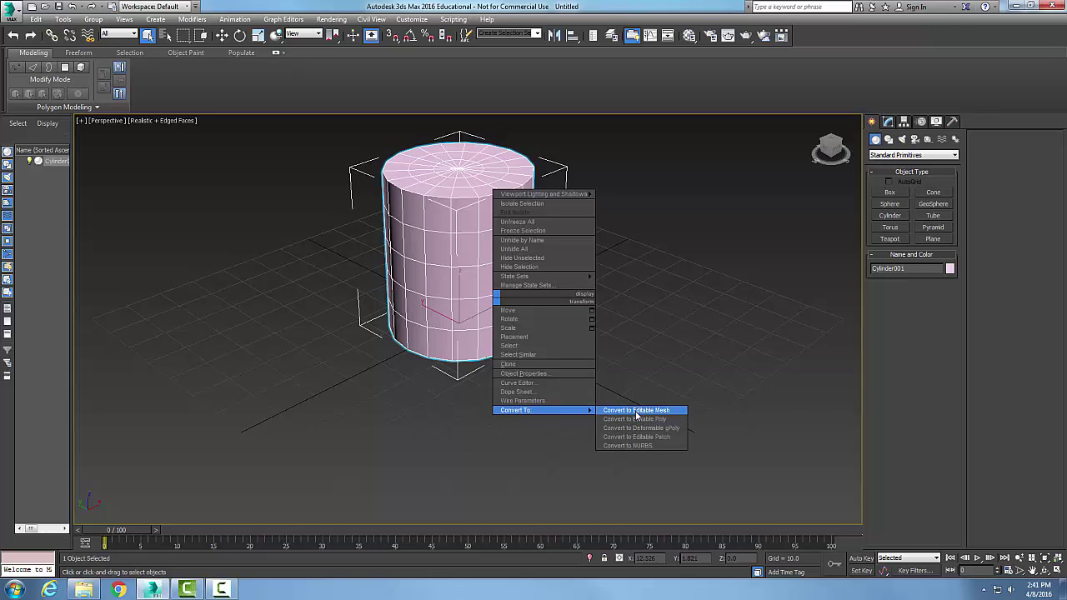
click(635, 410)
click(552, 418)
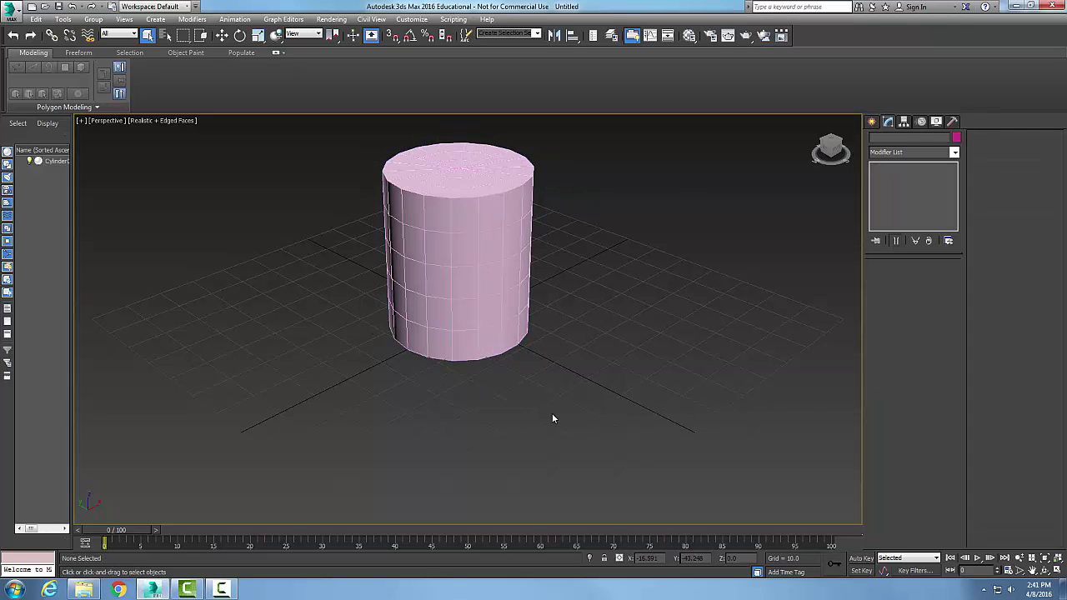
click(494, 325)
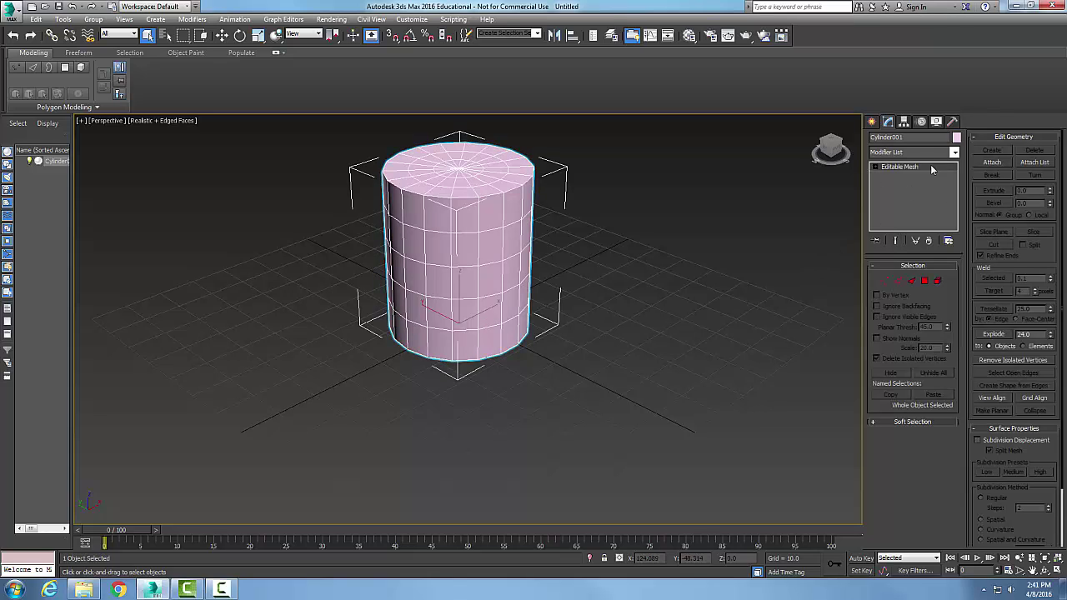
At Polygon level, select a band of twelve adjacent side polygons around the cylinder's middle
click(878, 166)
click(891, 202)
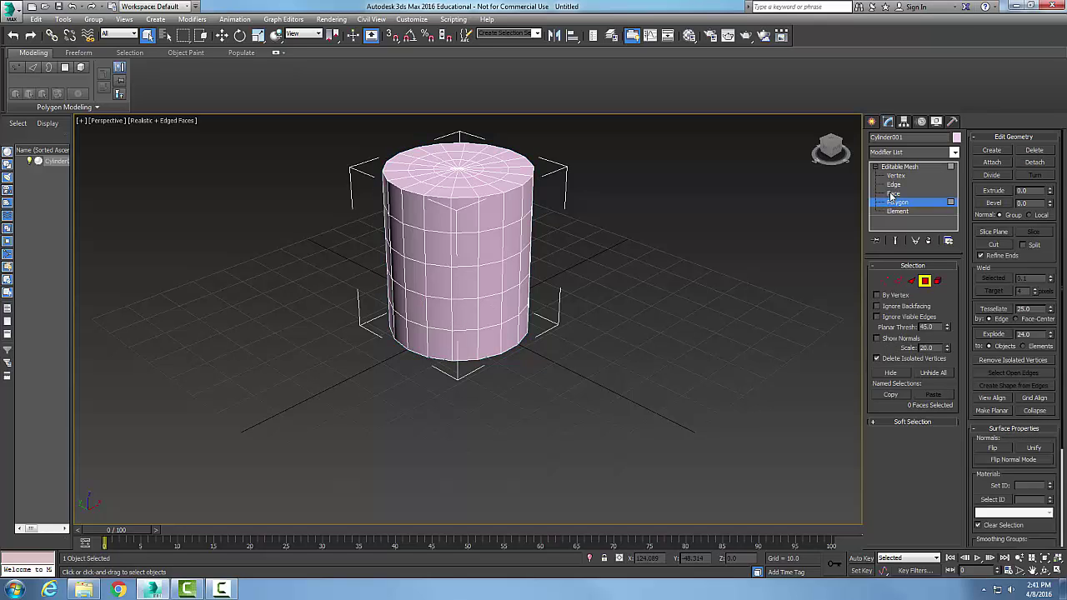
click(512, 273)
ctrl+click(488, 280)
ctrl+click(465, 282)
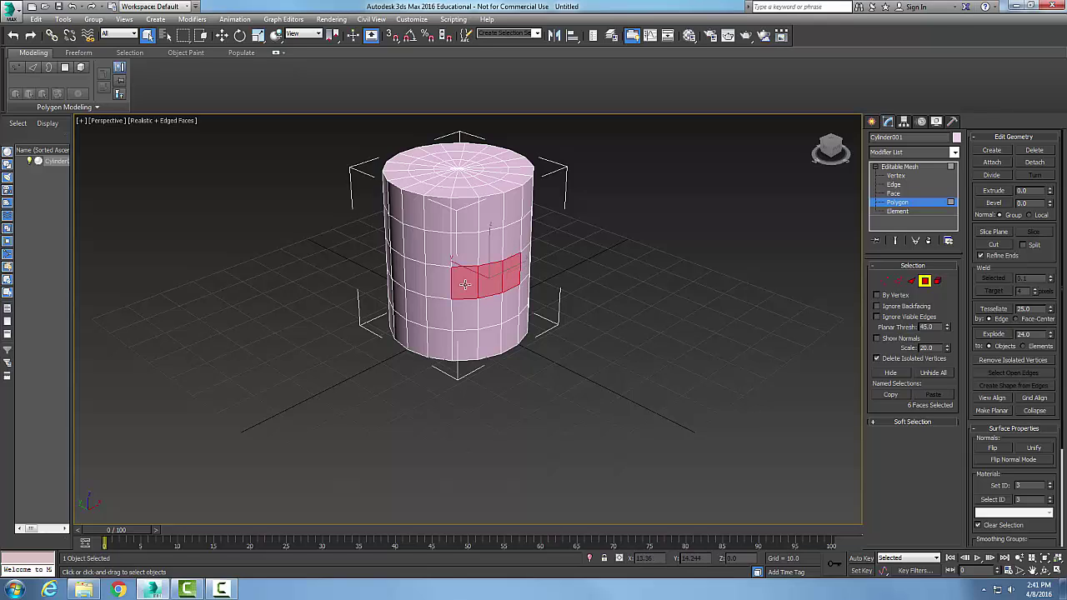
ctrl+click(440, 279)
ctrl+click(417, 277)
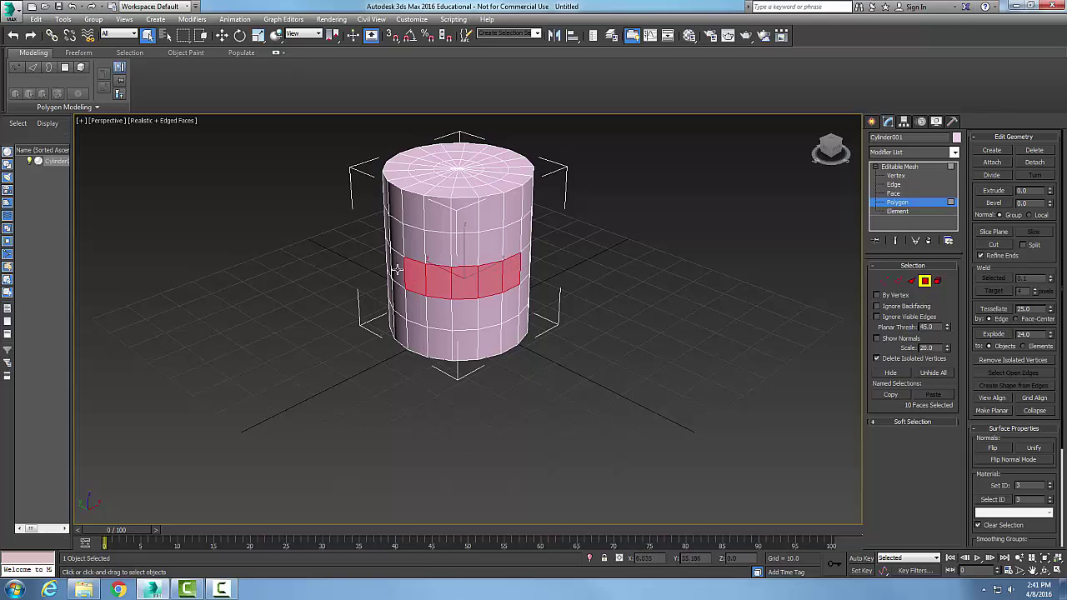
ctrl+click(403, 275)
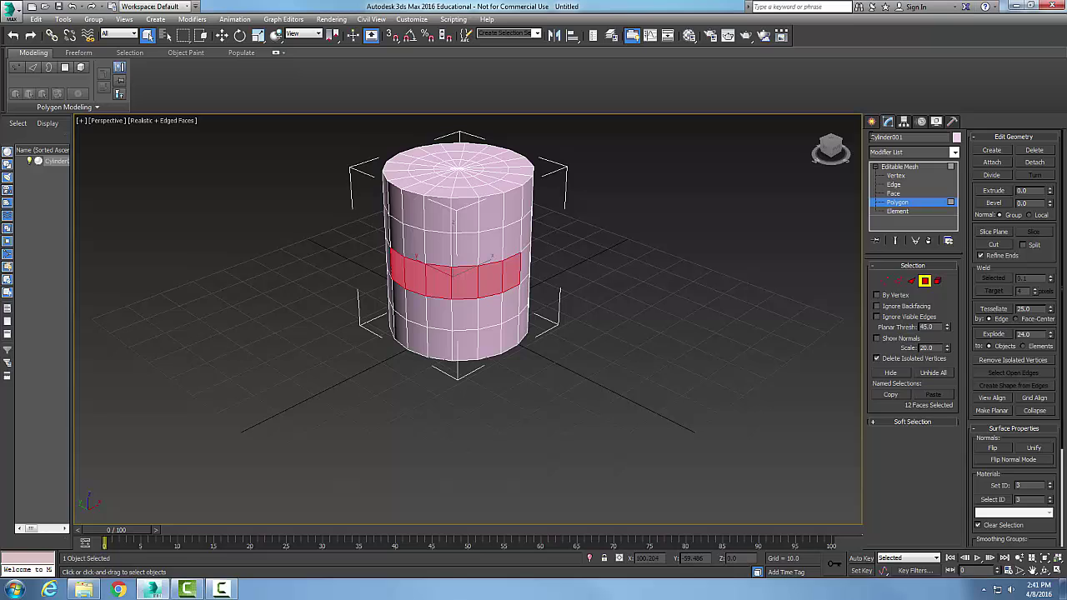
Add a Tessellate modifier operating on triangular faces in Edge mode
click(955, 152)
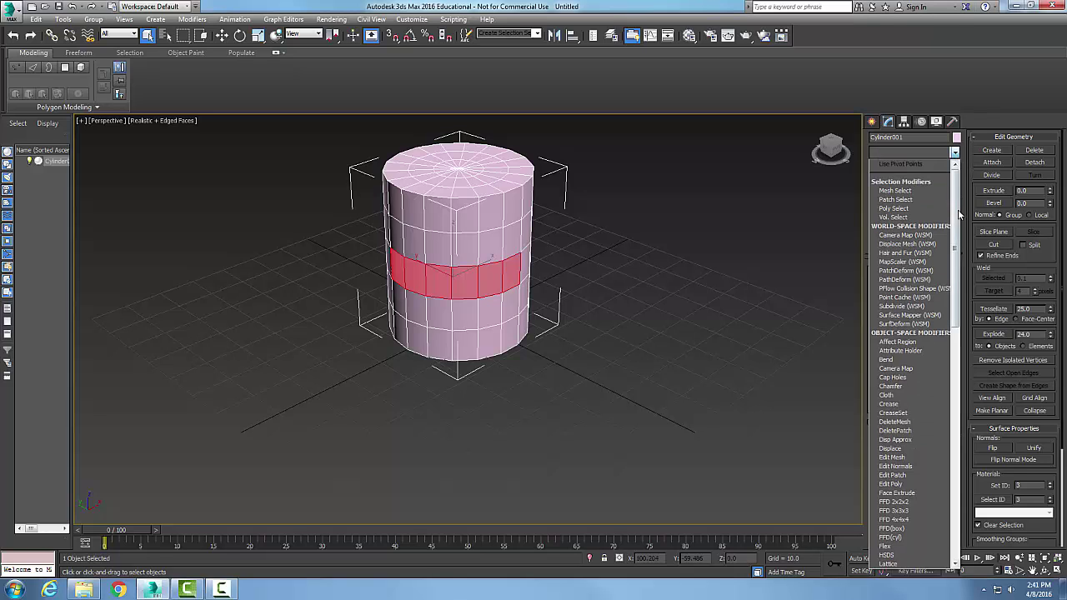
drag(958, 229, 972, 423)
click(912, 495)
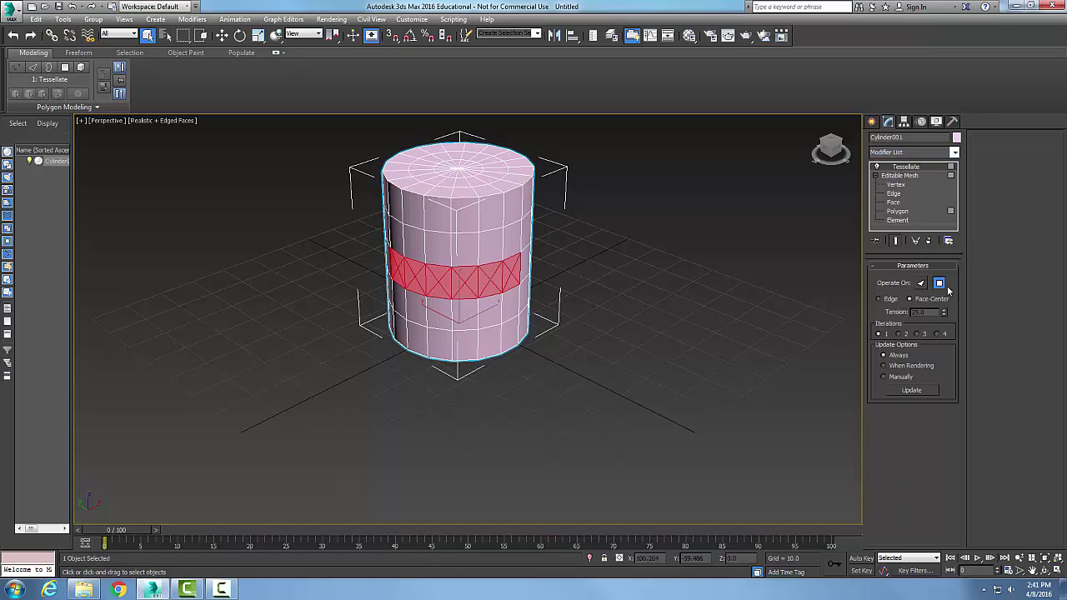
click(922, 283)
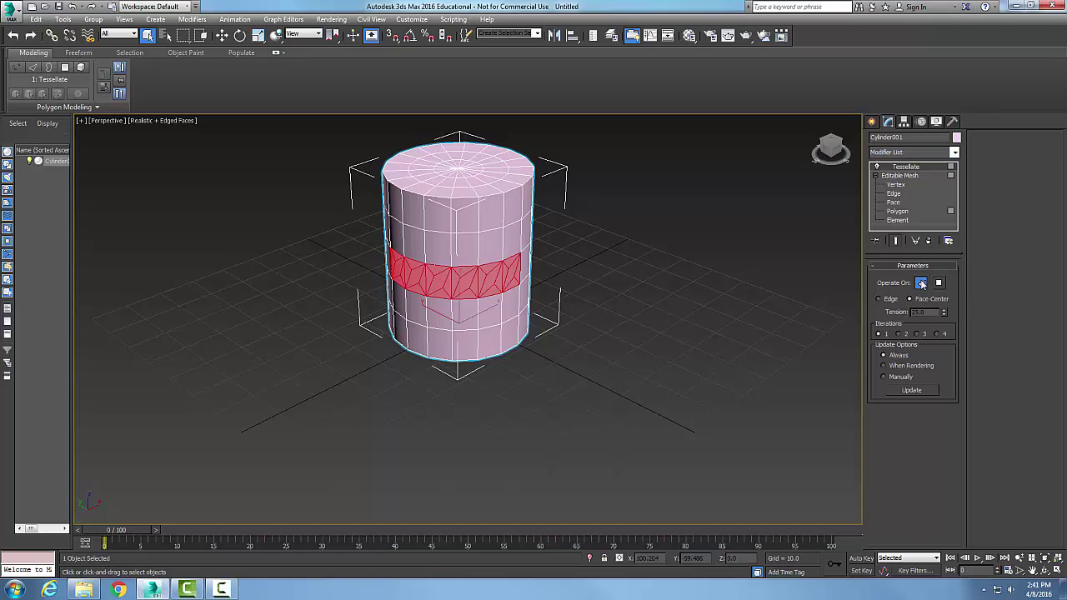
click(880, 298)
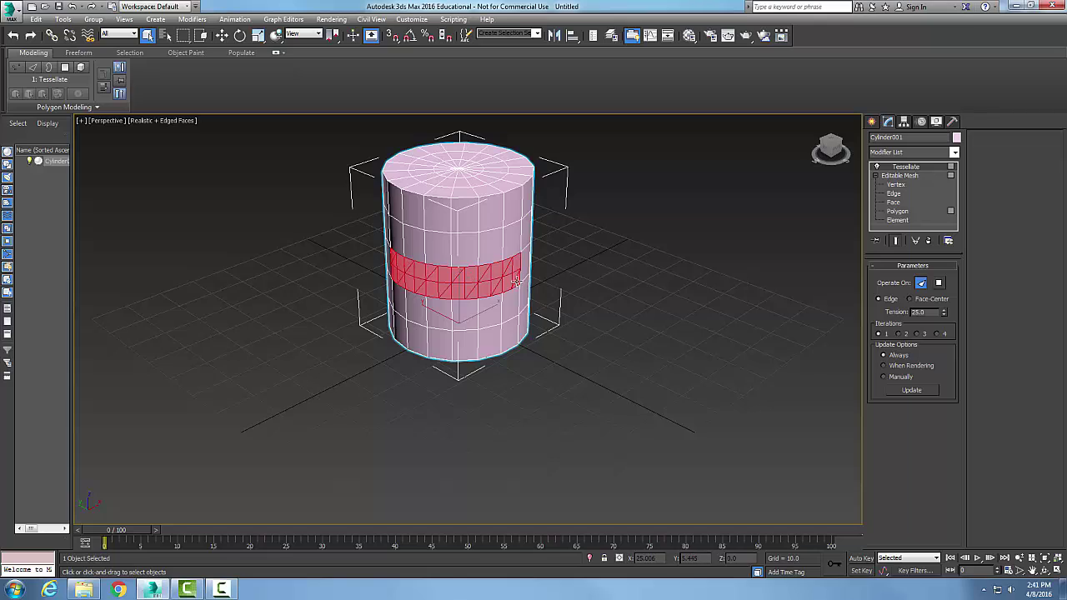
Set Tessellate to operate on Polygons with Face-Center subdivision
click(939, 283)
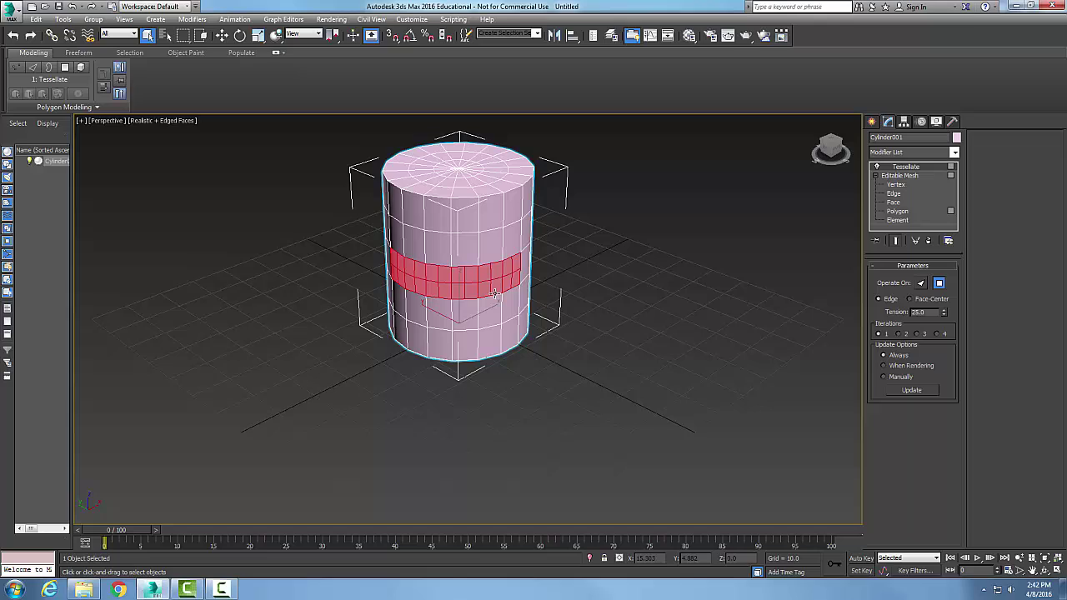
click(920, 283)
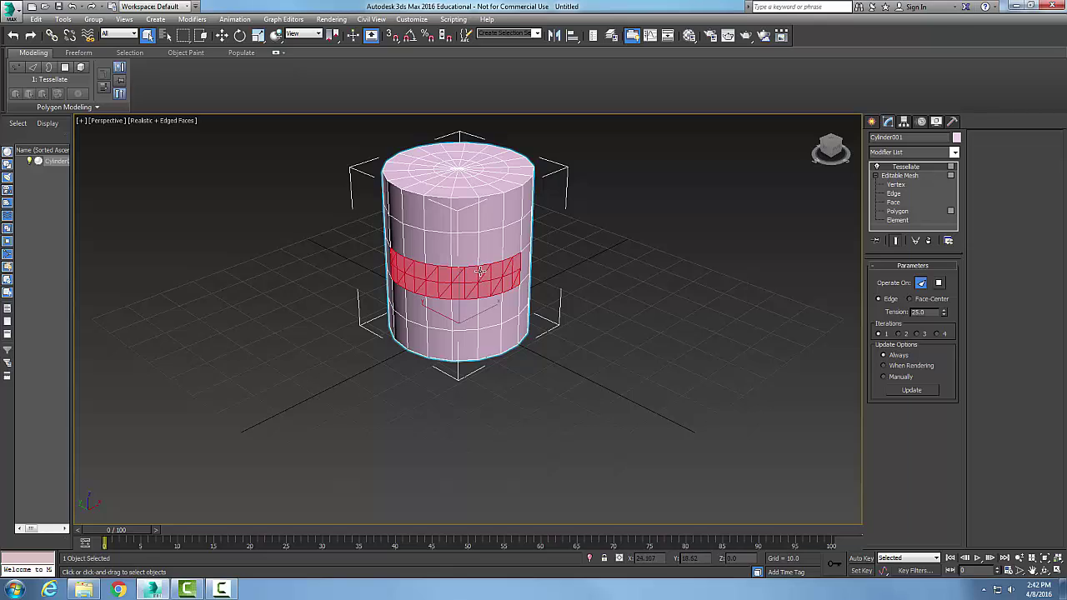
click(939, 283)
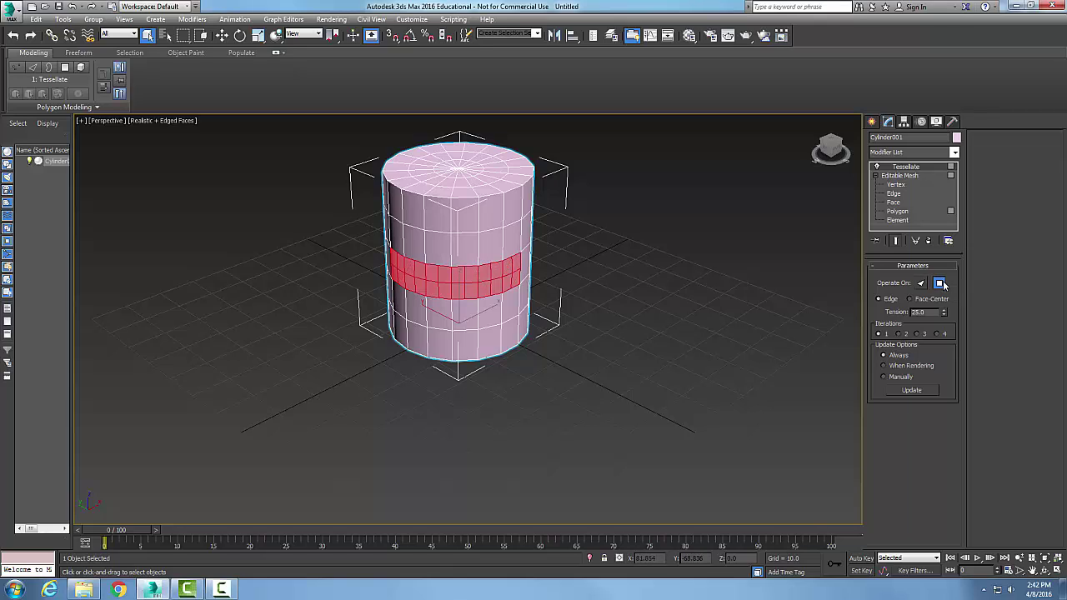
click(910, 300)
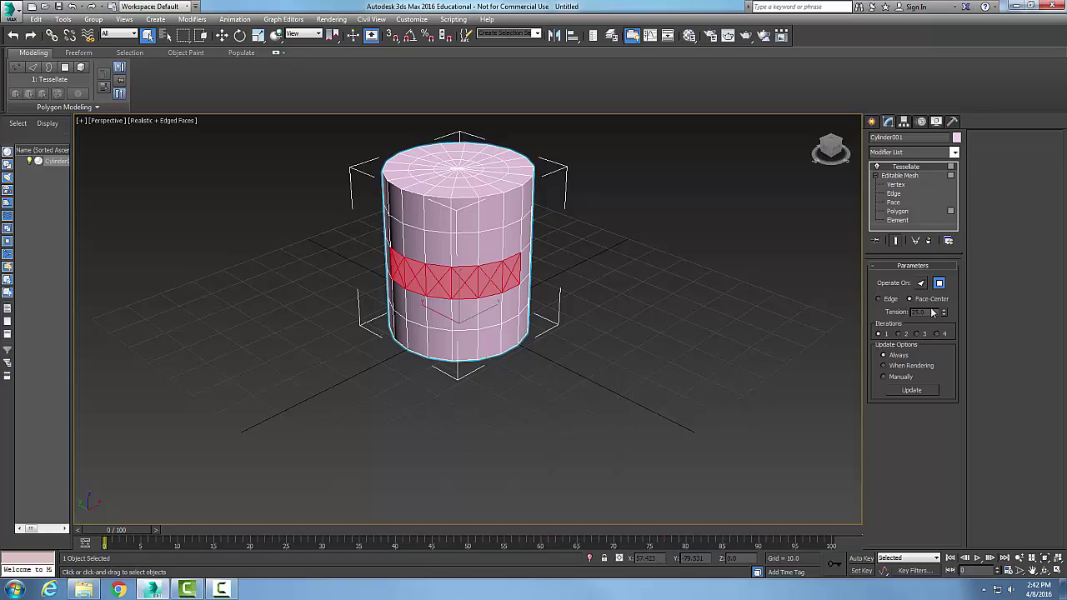
Switch Tessellate back to Edge mode and select the 25.0 Tension value
click(880, 299)
drag(939, 314, 911, 313)
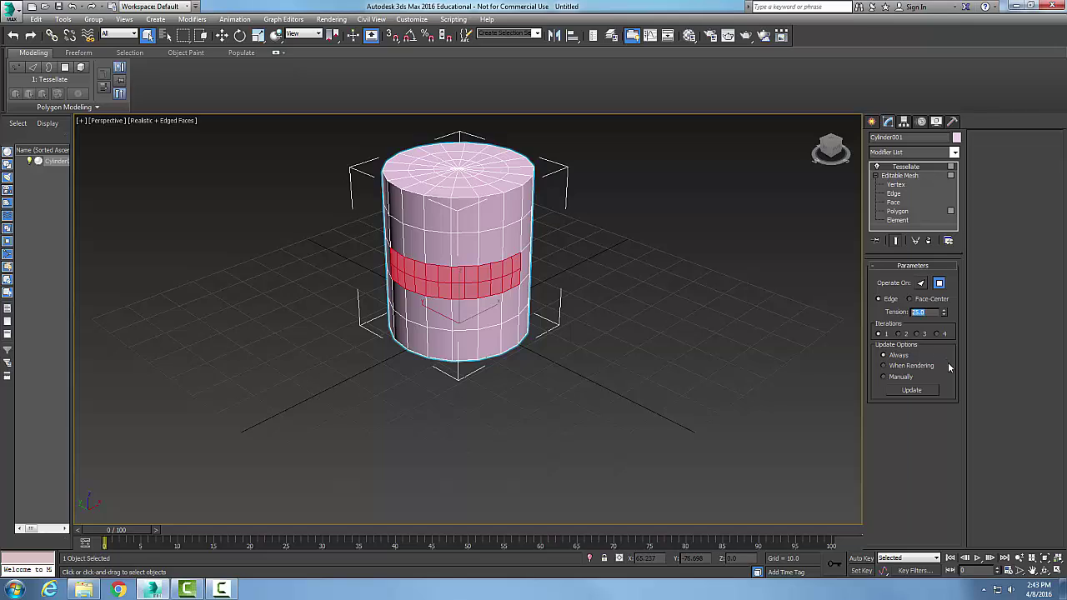
Update the Tessellate result, deselect the cylinder and zoom to inspect the denser band
click(911, 391)
click(710, 384)
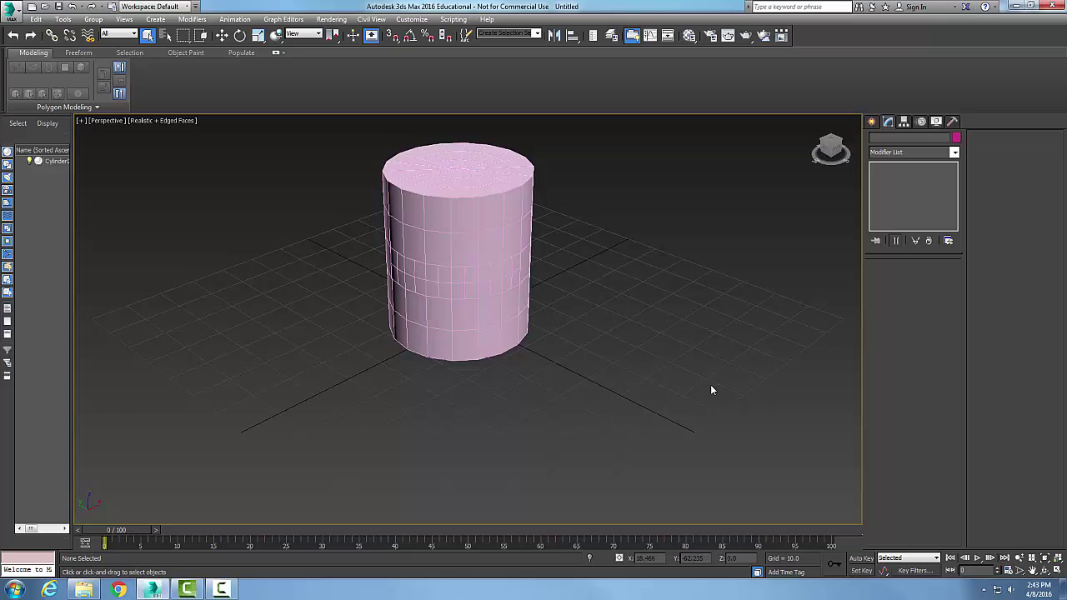
scroll(481, 298, up, 5)
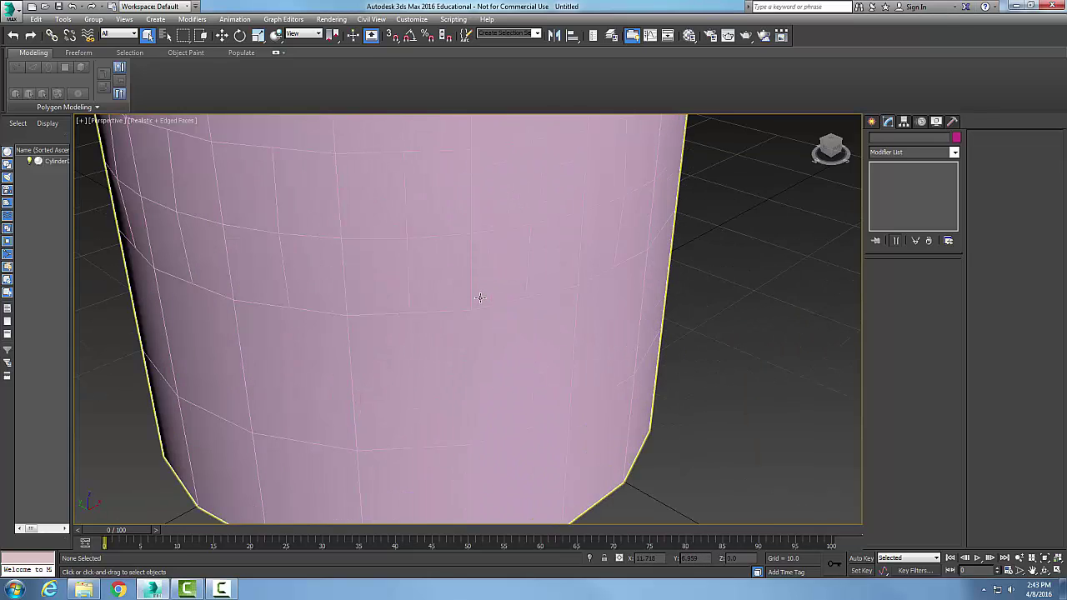
scroll(480, 298, down, 4)
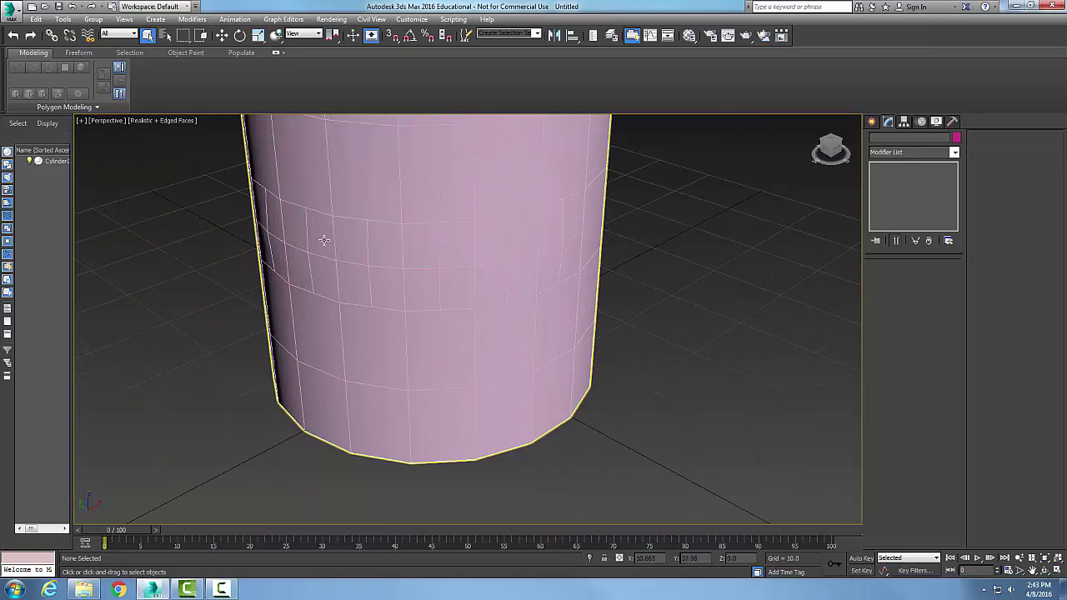
scroll(477, 276, down, 2)
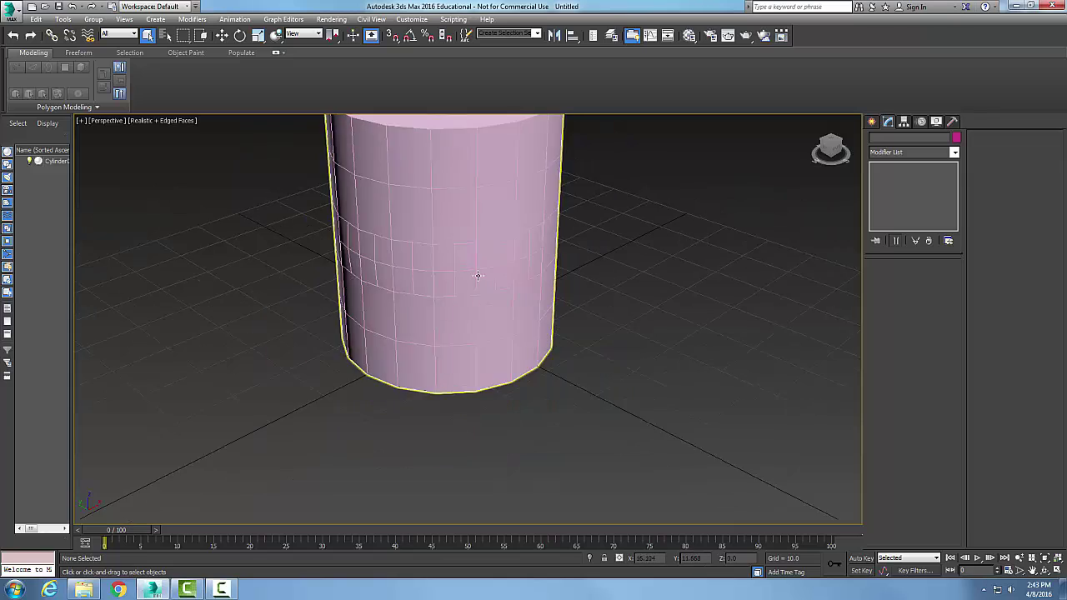
scroll(478, 276, down, 3)
scroll(476, 276, up, 3)
scroll(510, 309, down, 3)
scroll(518, 369, up, 3)
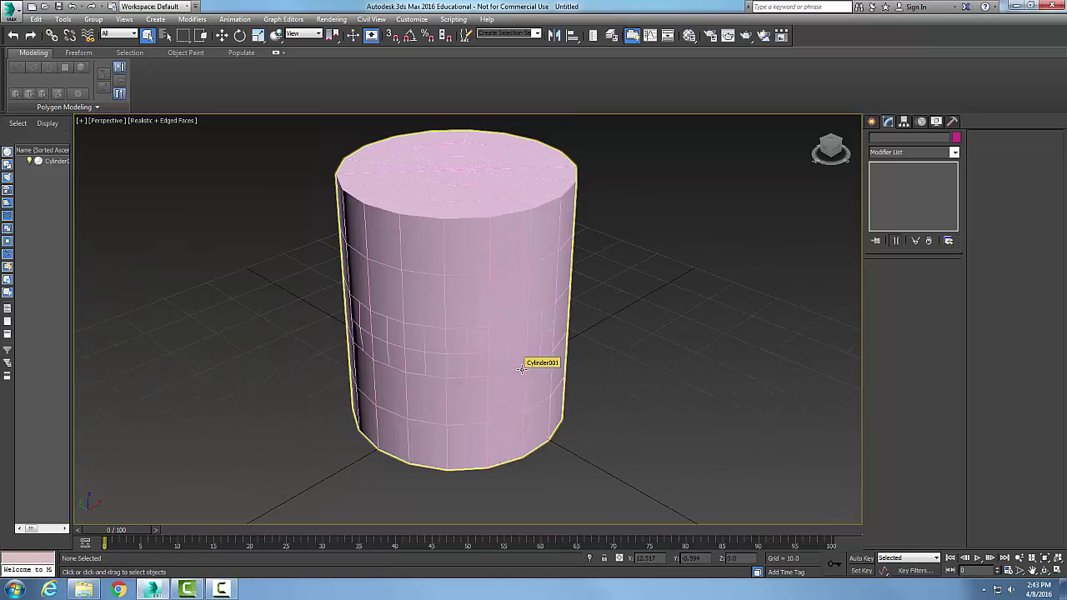
Select a single triangular face on the cylinder's side at Face level
click(955, 154)
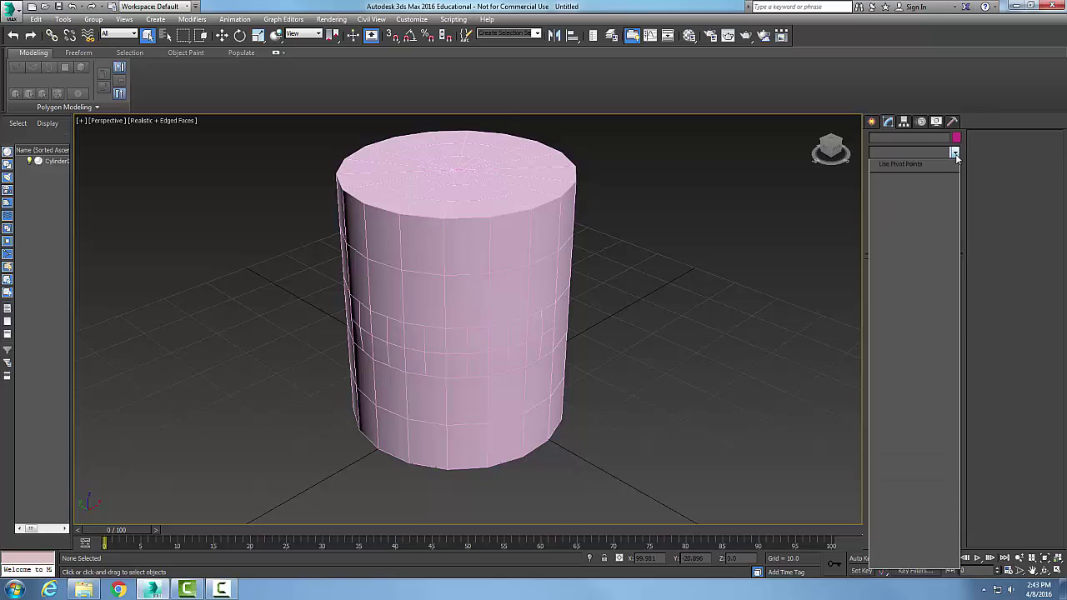
click(955, 153)
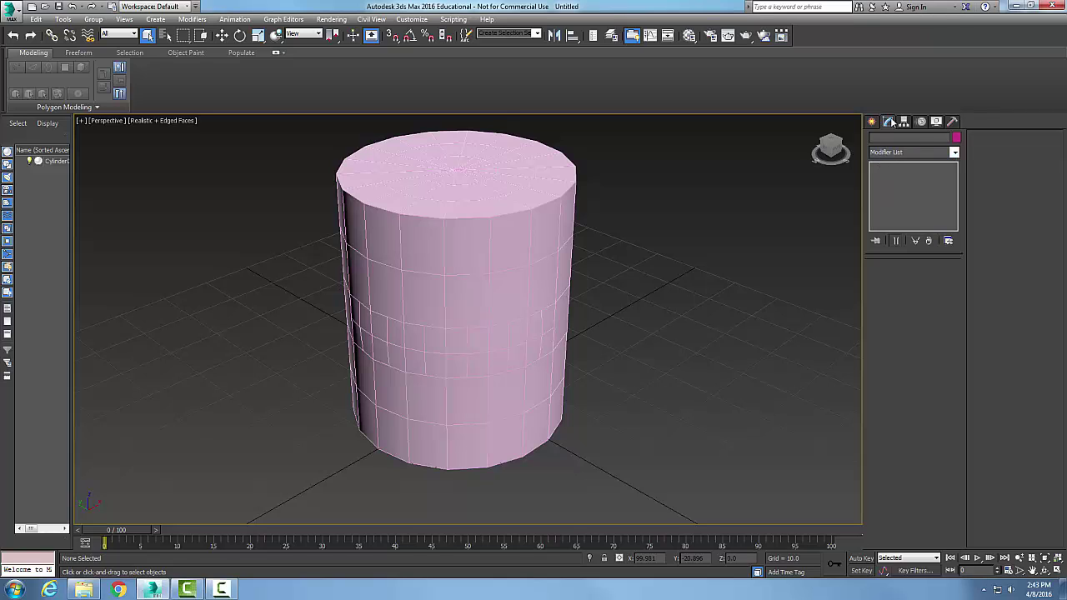
click(524, 283)
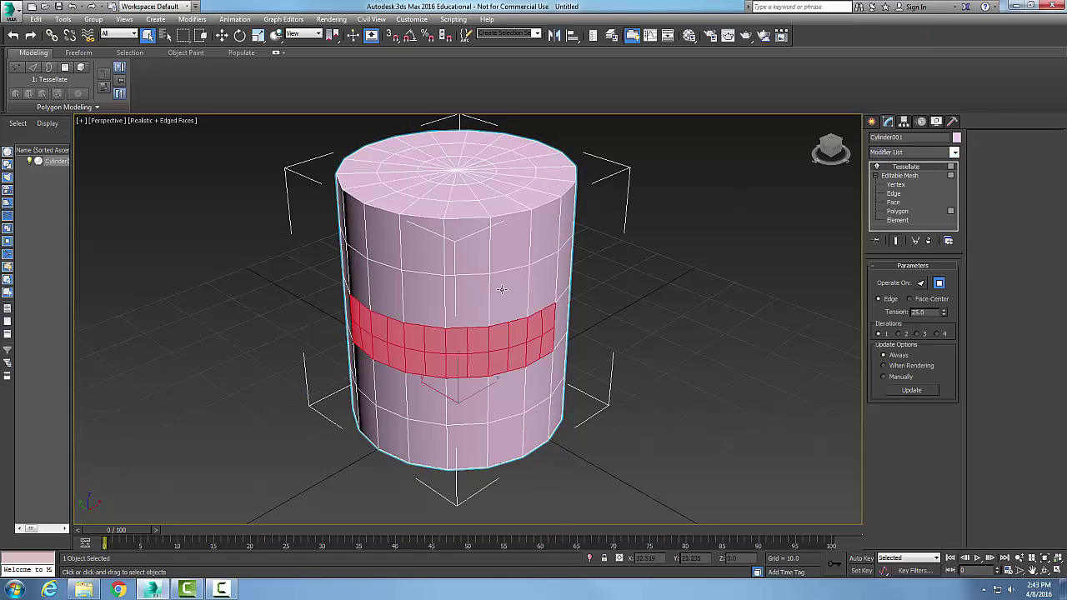
click(904, 214)
click(517, 350)
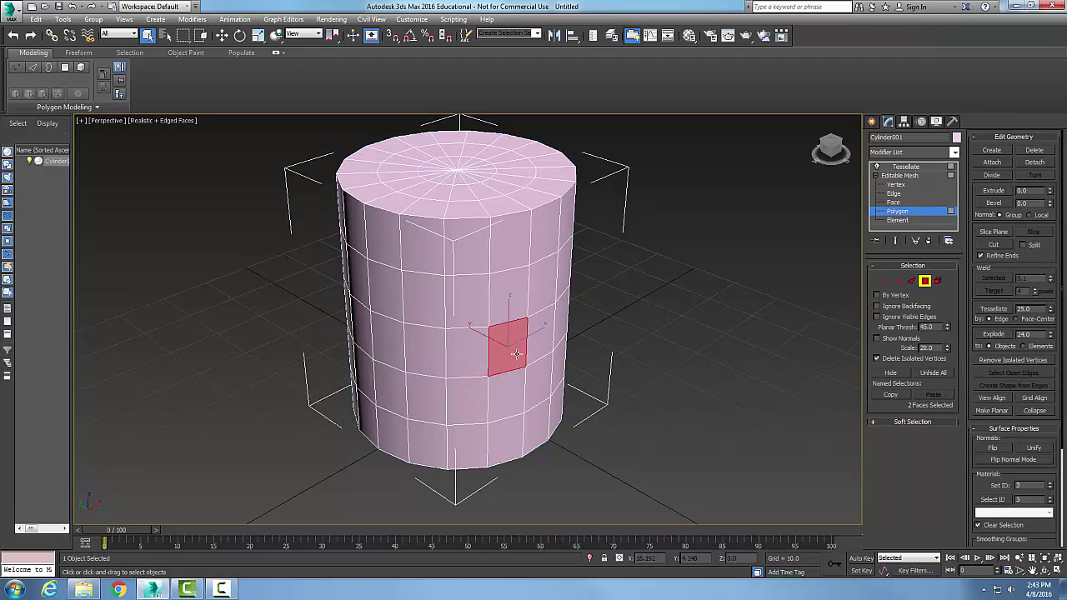
click(902, 203)
click(508, 360)
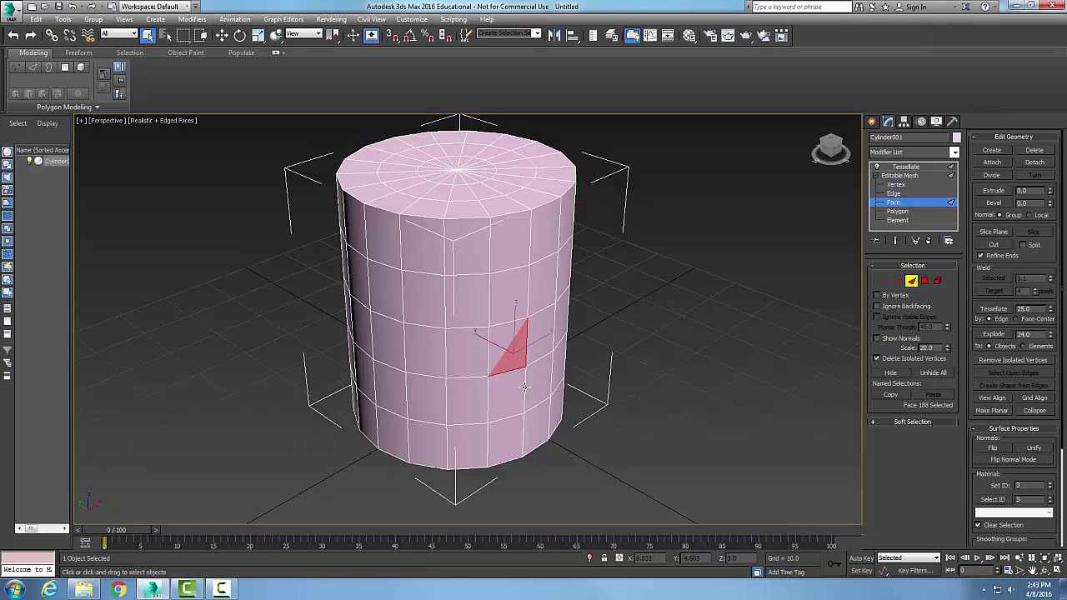
Move the selected face outward and deselect to view the bulge
click(222, 35)
drag(506, 350, 554, 367)
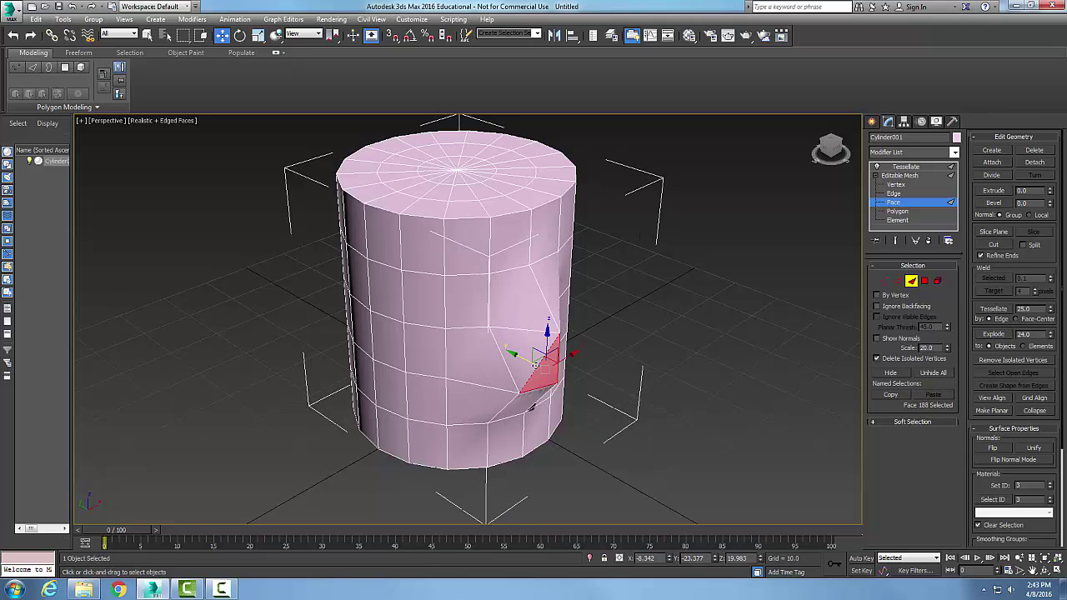
click(744, 378)
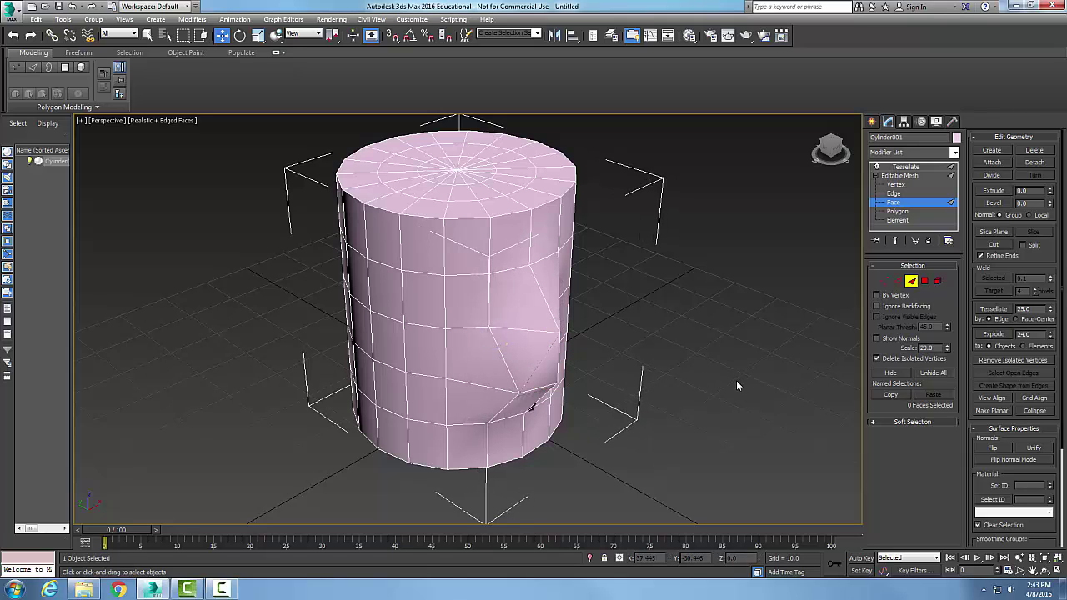